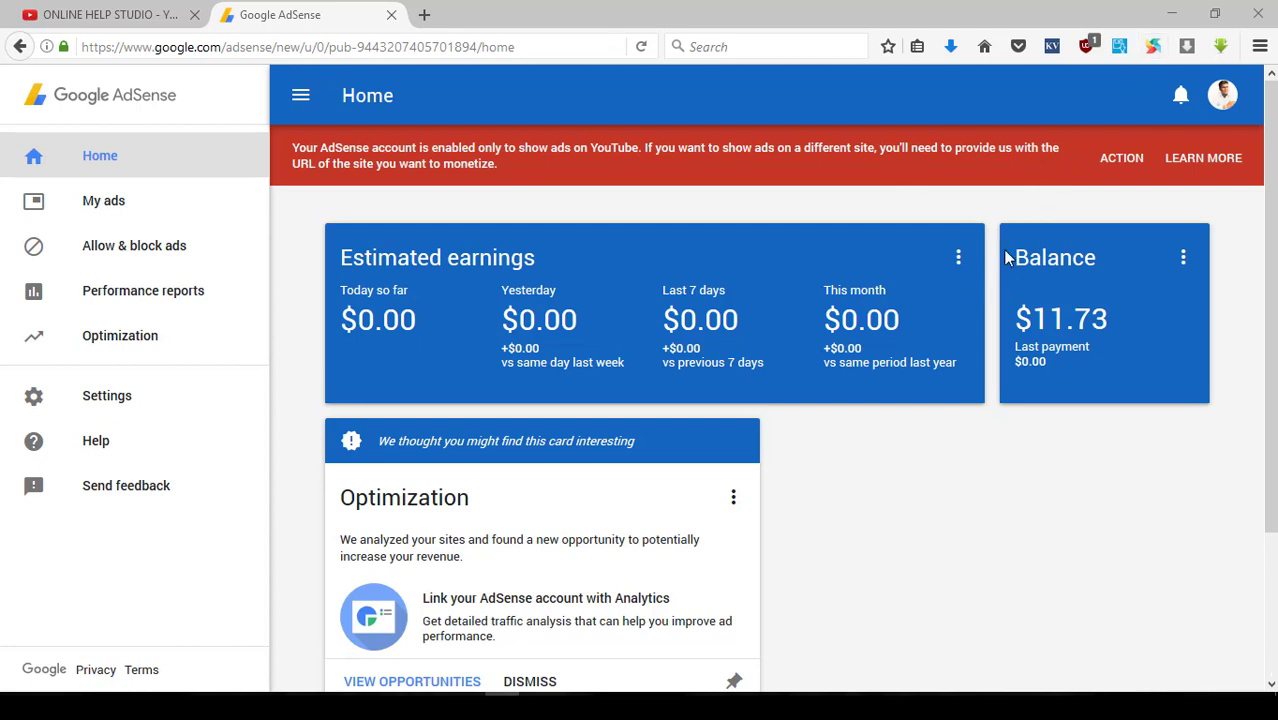
# - From the Balance card's more-options menu, go to the payments overview showing the $11.73 balance
pyautogui.click(1184, 262)
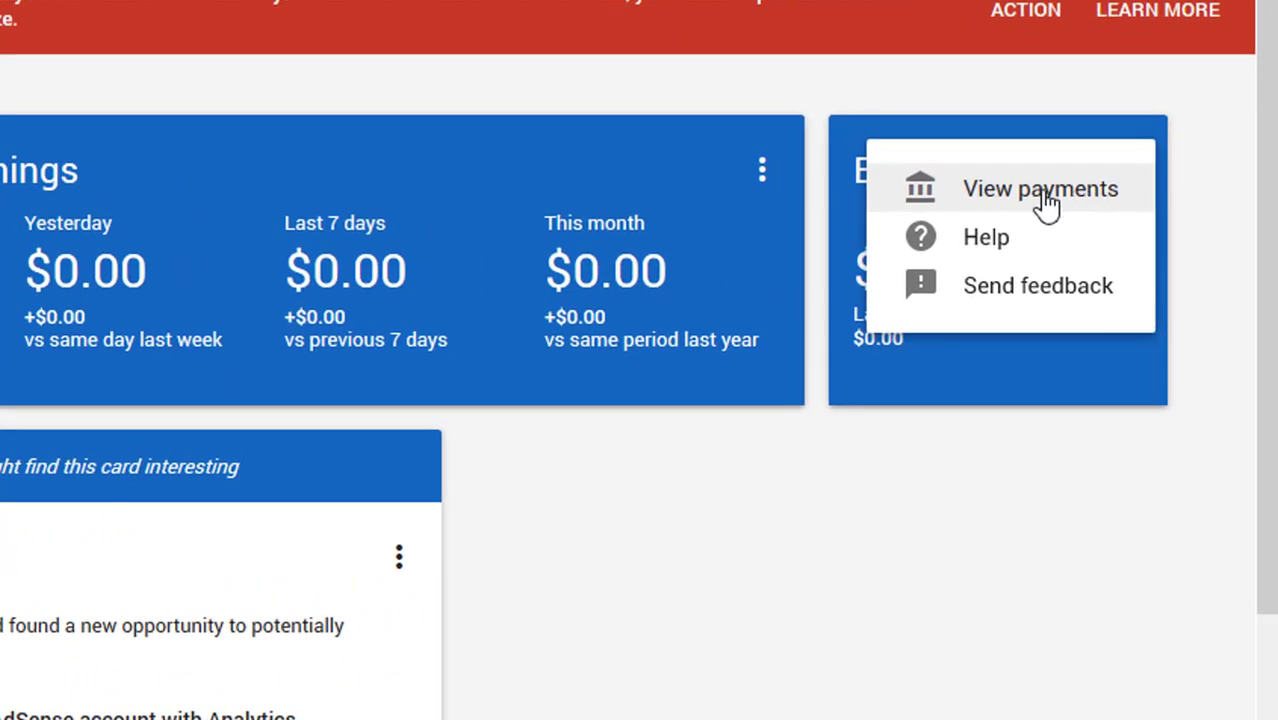
pyautogui.click(1045, 200)
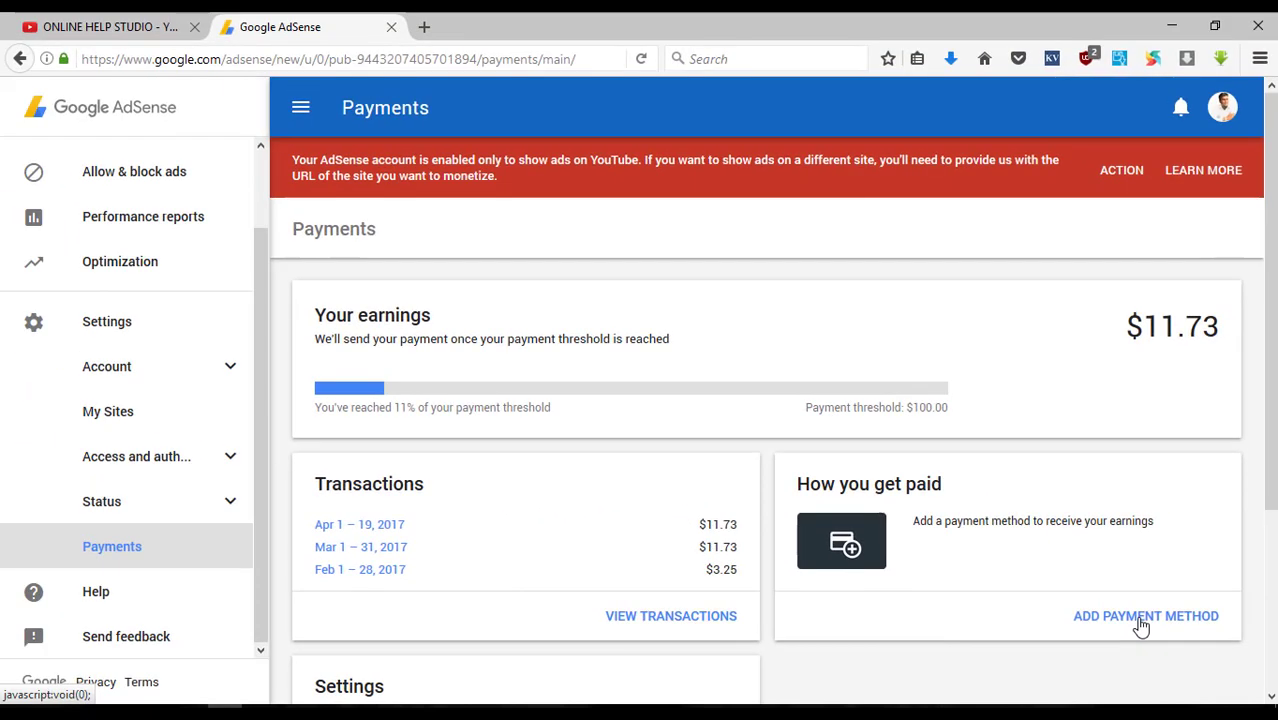
# - Start a new payment method and select wire transfer to reveal the bank-detail fields
pyautogui.click(1127, 610)
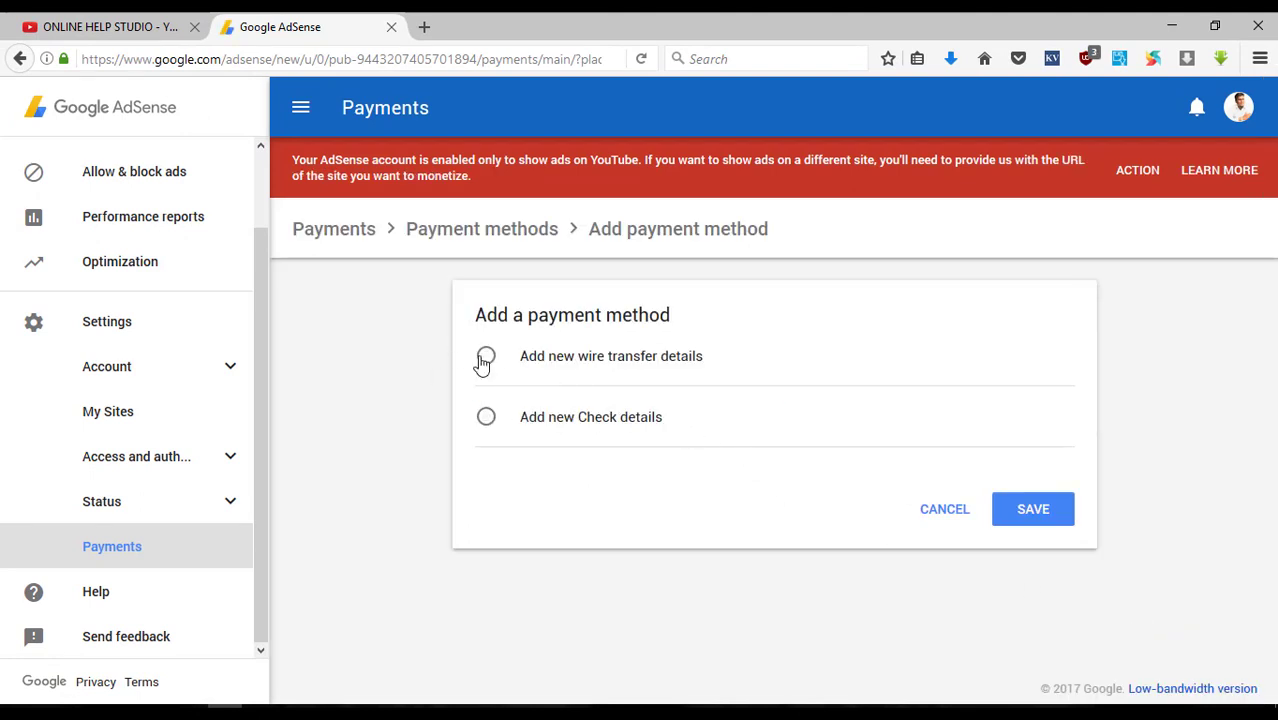
pyautogui.click(484, 360)
pyautogui.click(486, 418)
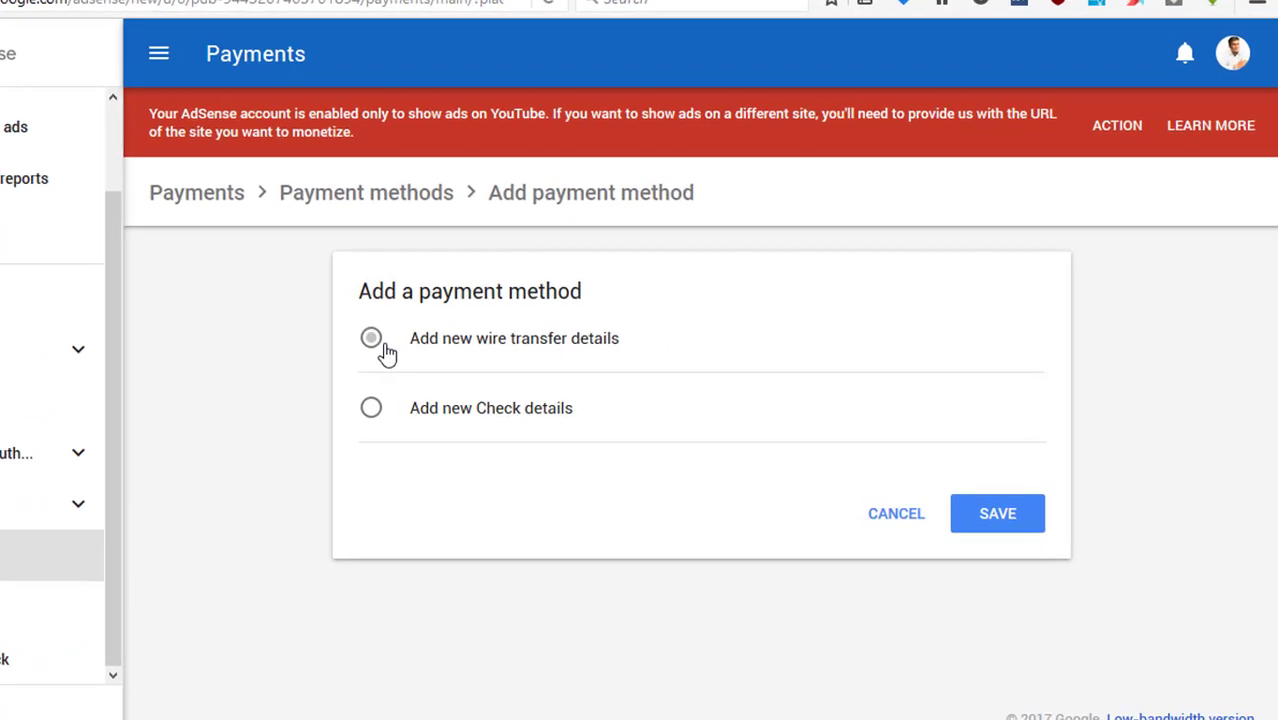
pyautogui.click(490, 359)
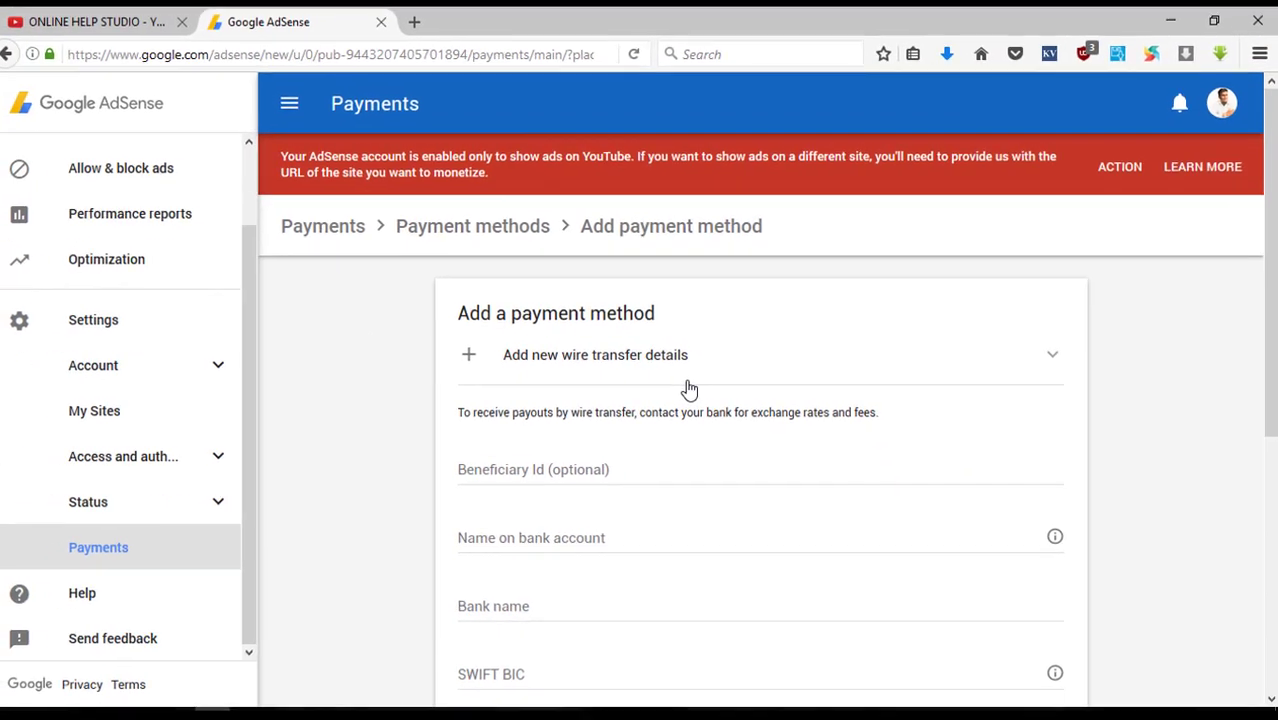
pyautogui.scroll(-2, 638, 381)
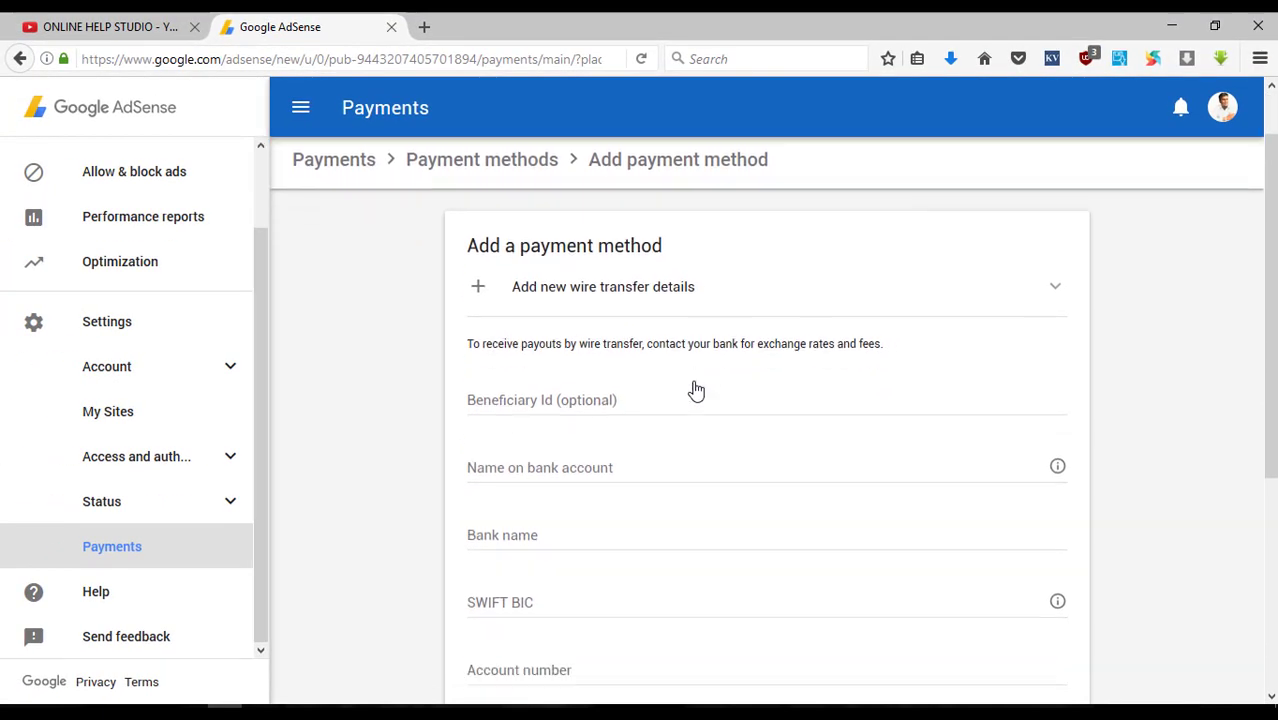
pyautogui.scroll(-3, 651, 355)
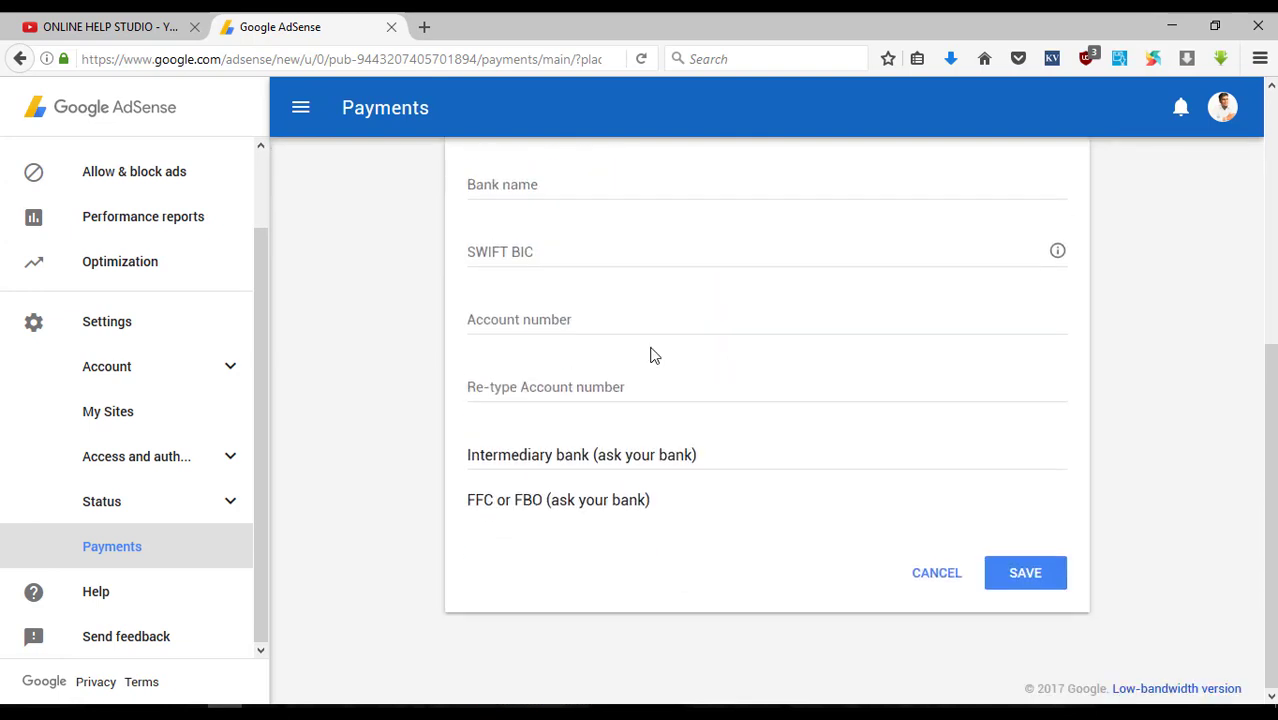
pyautogui.scroll(4, 651, 355)
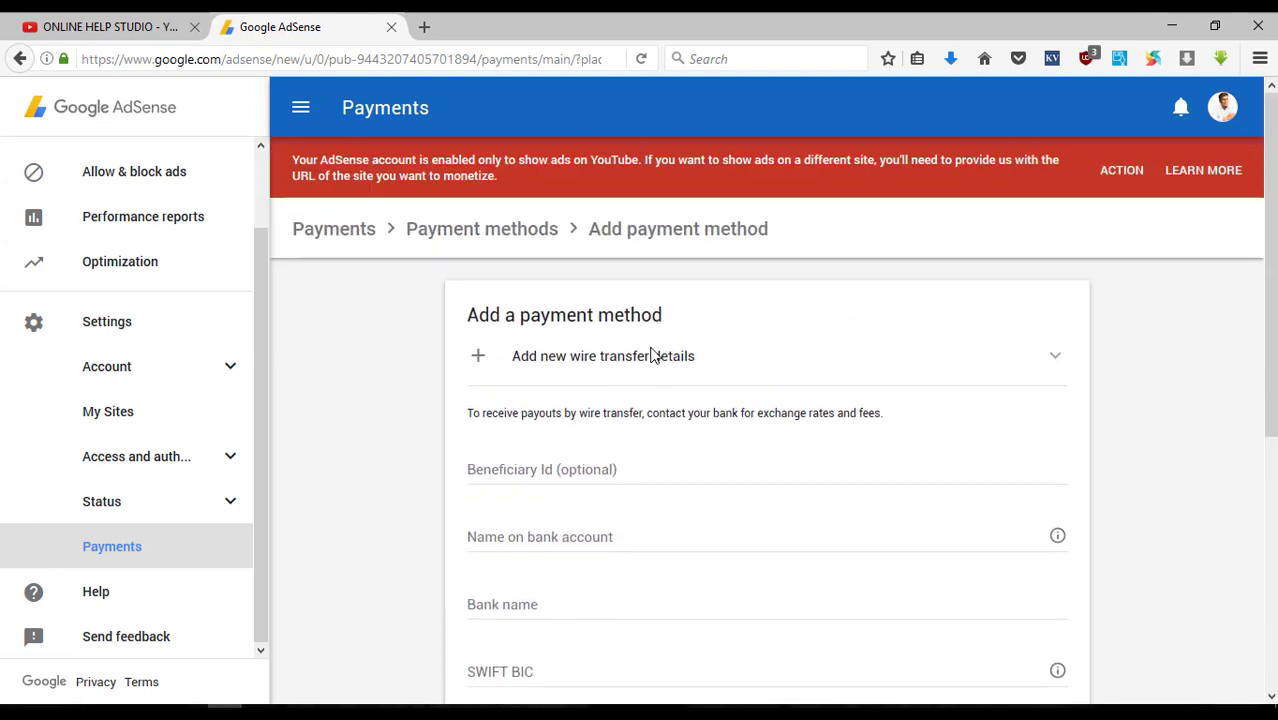
pyautogui.scroll(-1, 650, 355)
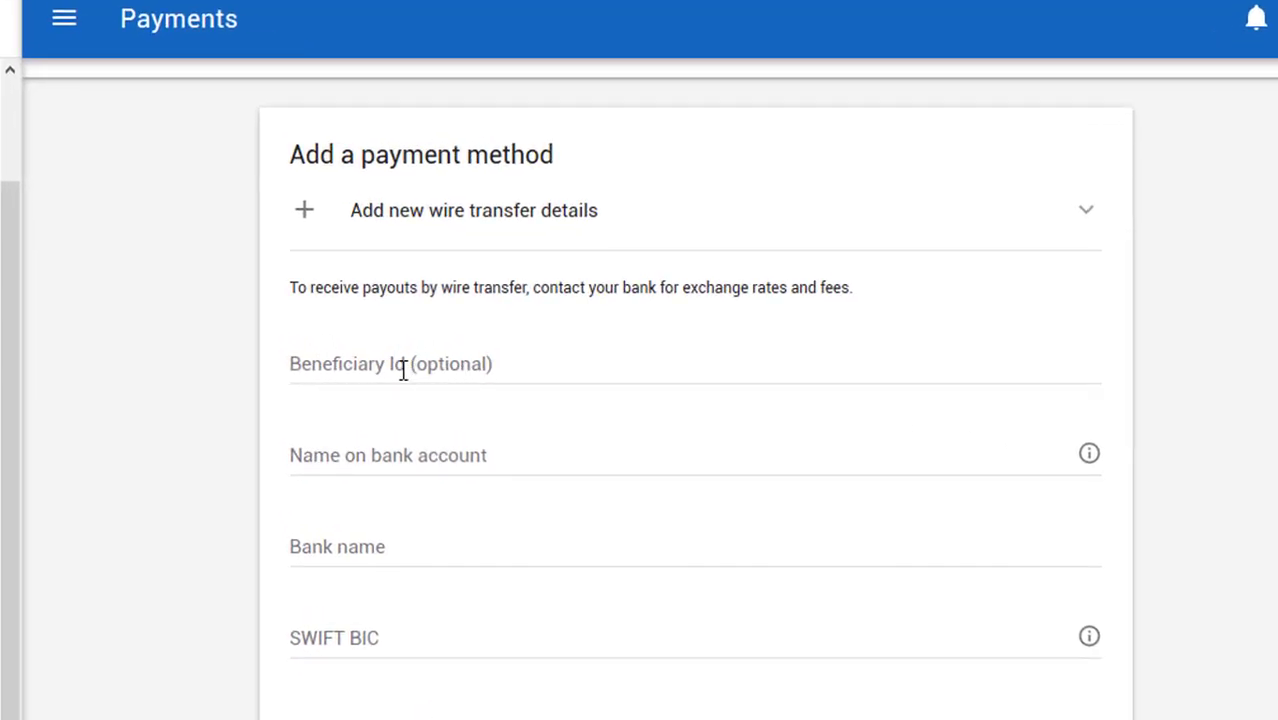
# - Enter the account holder's full name and the bank name 'Commercial Bank'
pyautogui.click(381, 464)
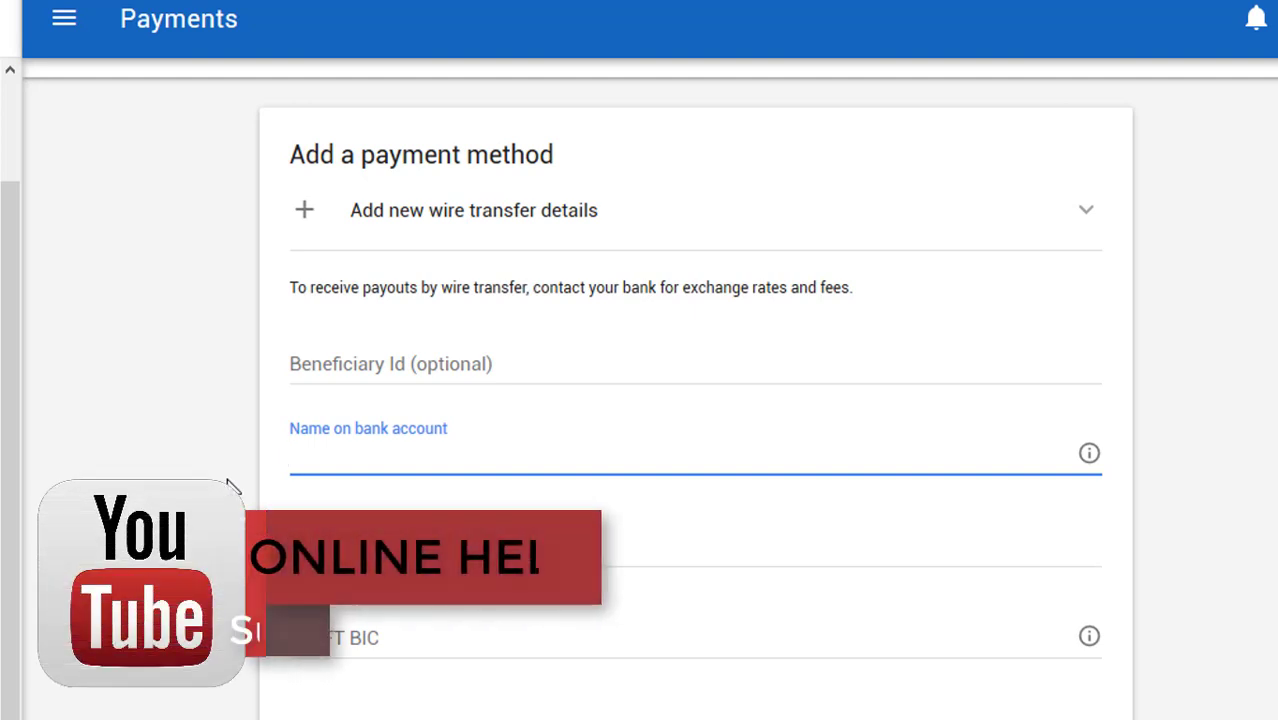
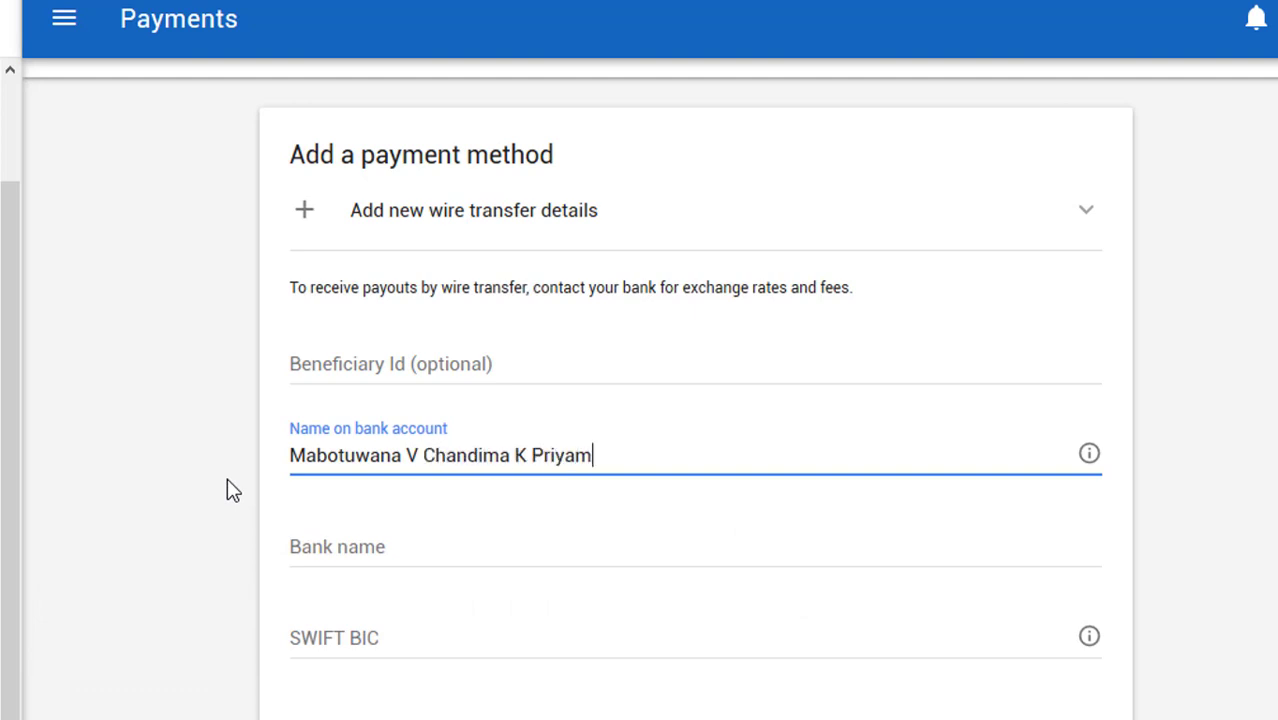
pyautogui.click(332, 556)
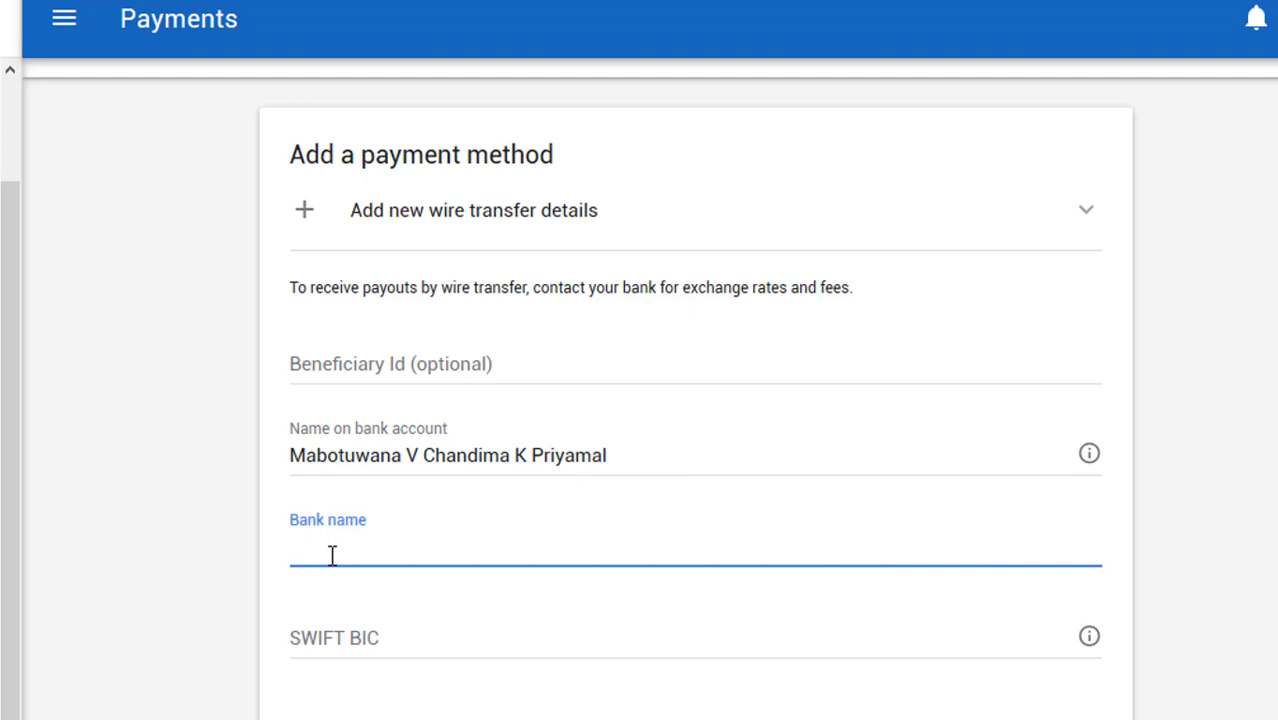
pyautogui.write('Commercial Bank')
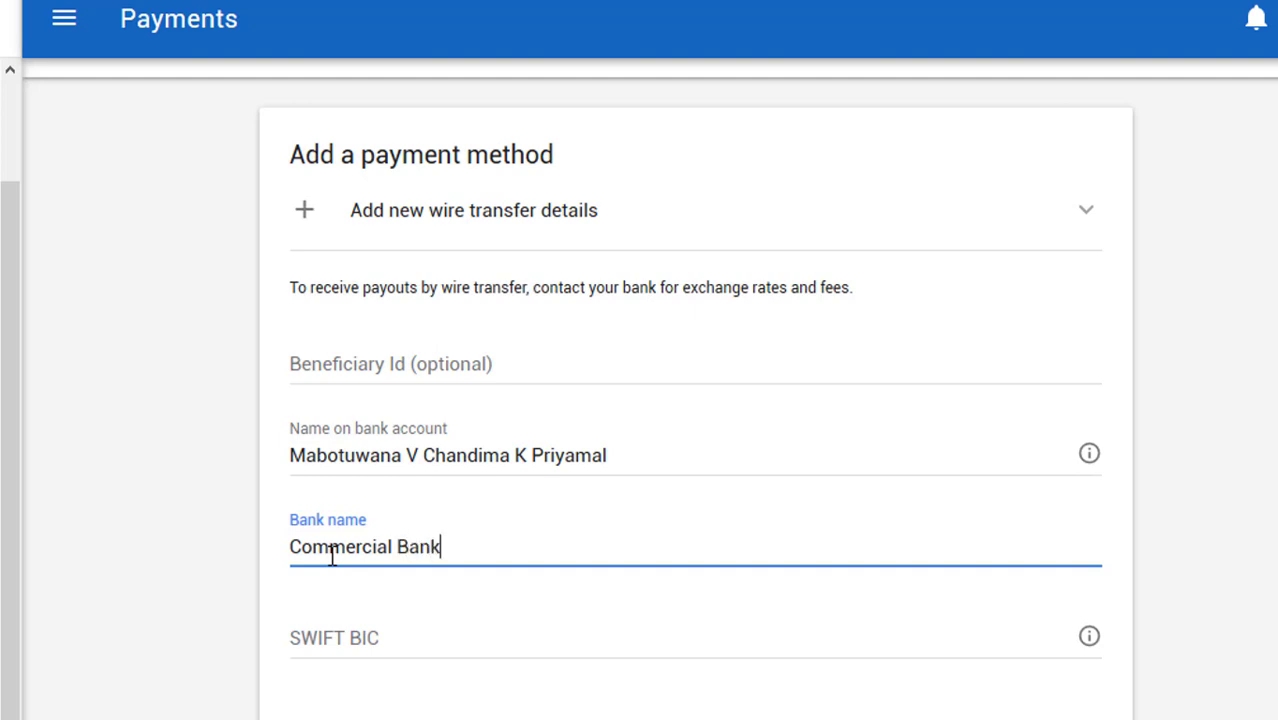
# - Copy the SWIFT BIC label to look up the code and fill in CCEYLKLX
pyautogui.click(340, 636)
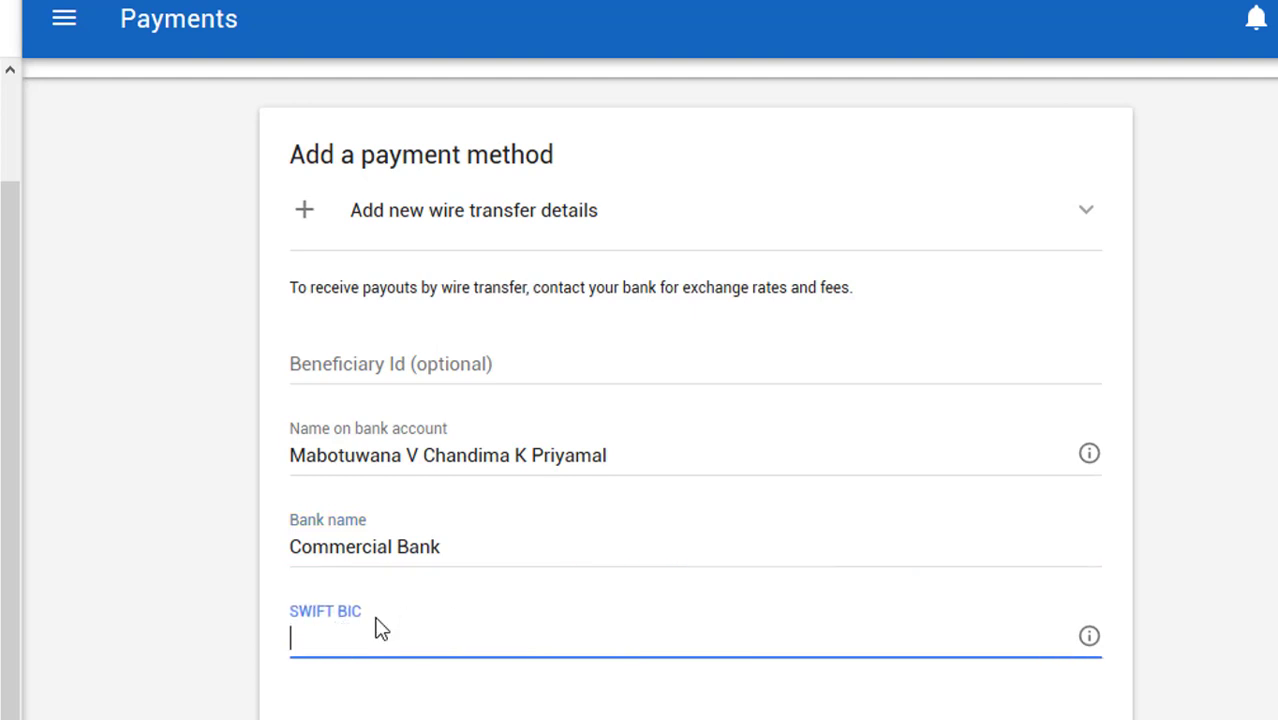
pyautogui.moveTo(362, 612); pyautogui.dragTo(289, 612)
pyautogui.rightClick(301, 612)
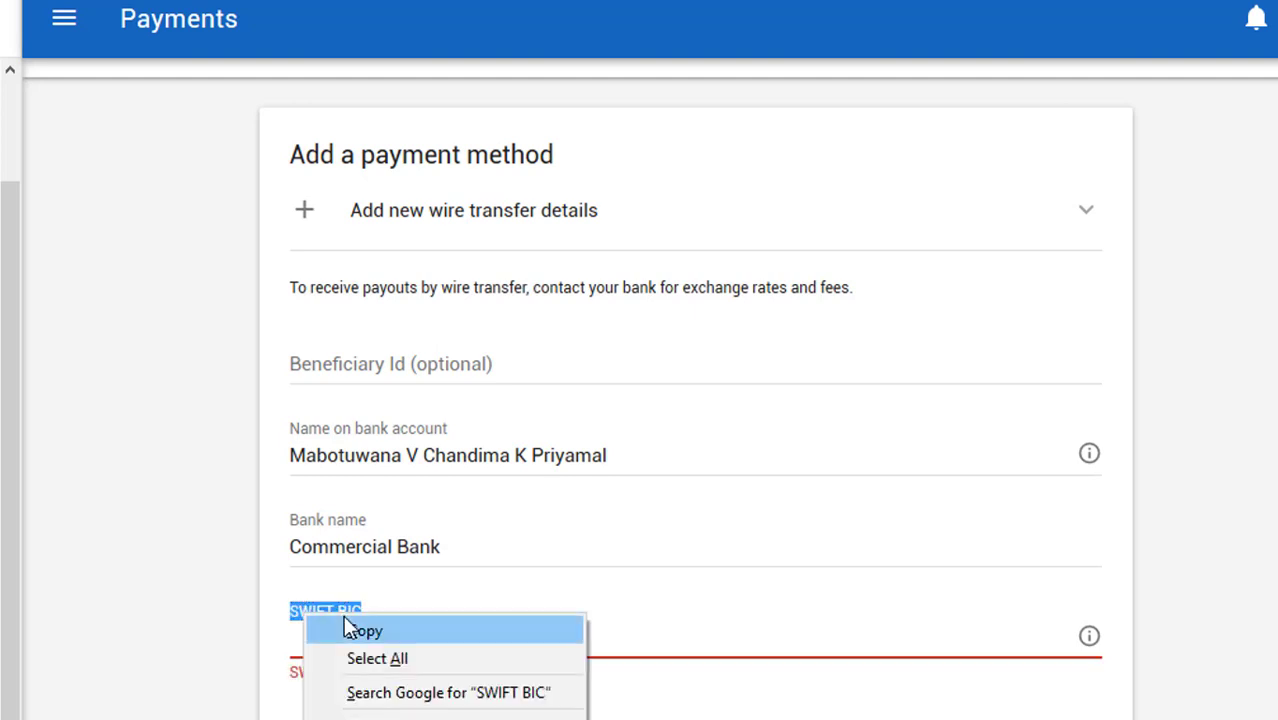
pyautogui.click(345, 622)
pyautogui.click(360, 615)
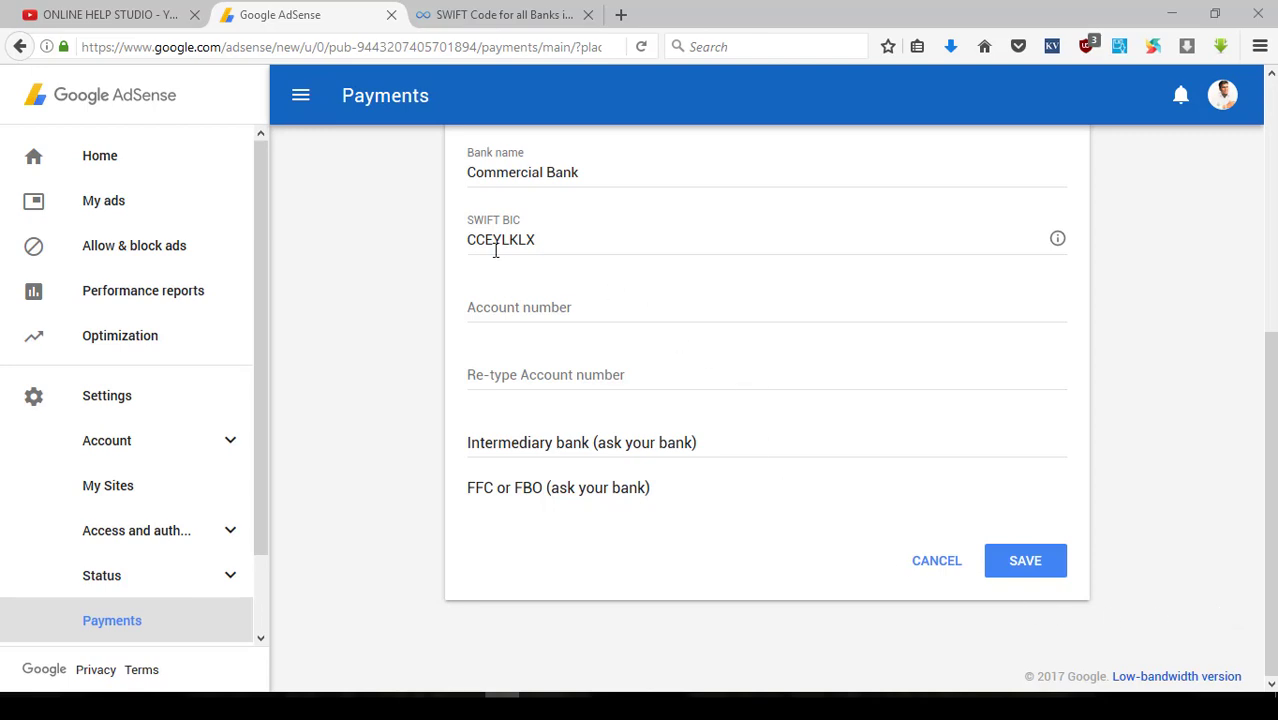
# - Type the bank account number and enter it again in the re-type field
pyautogui.click(588, 303)
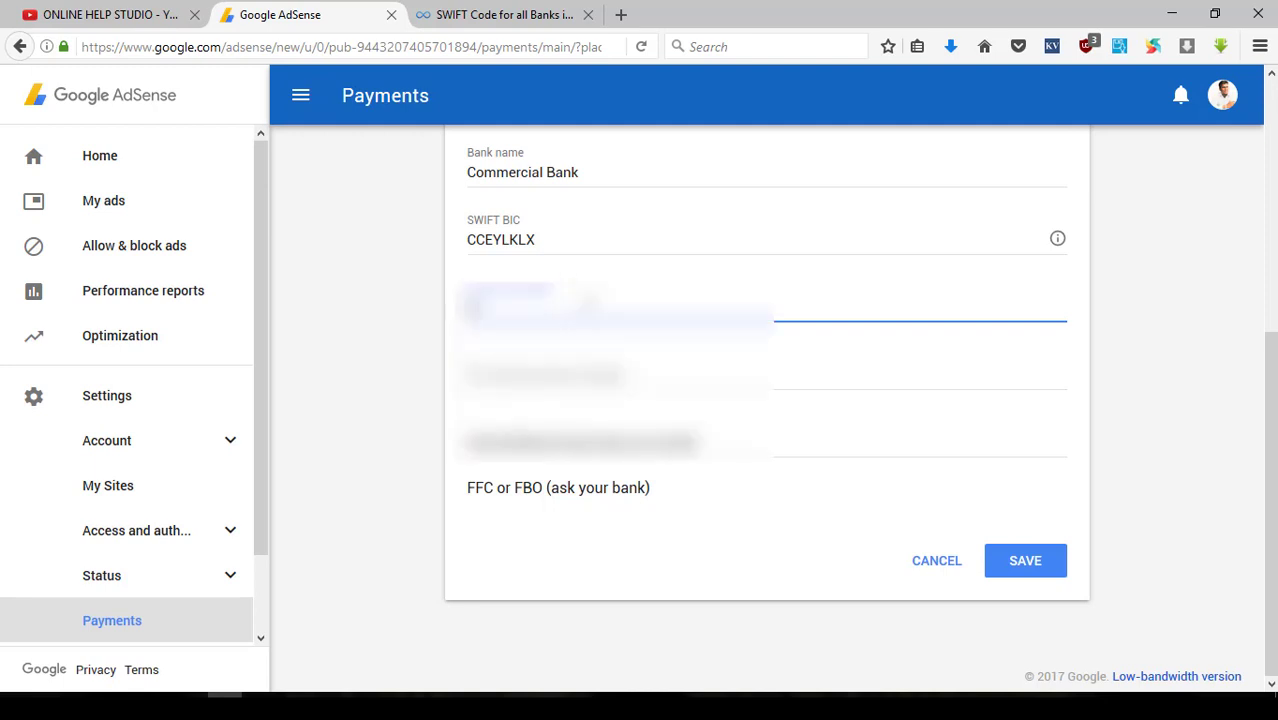
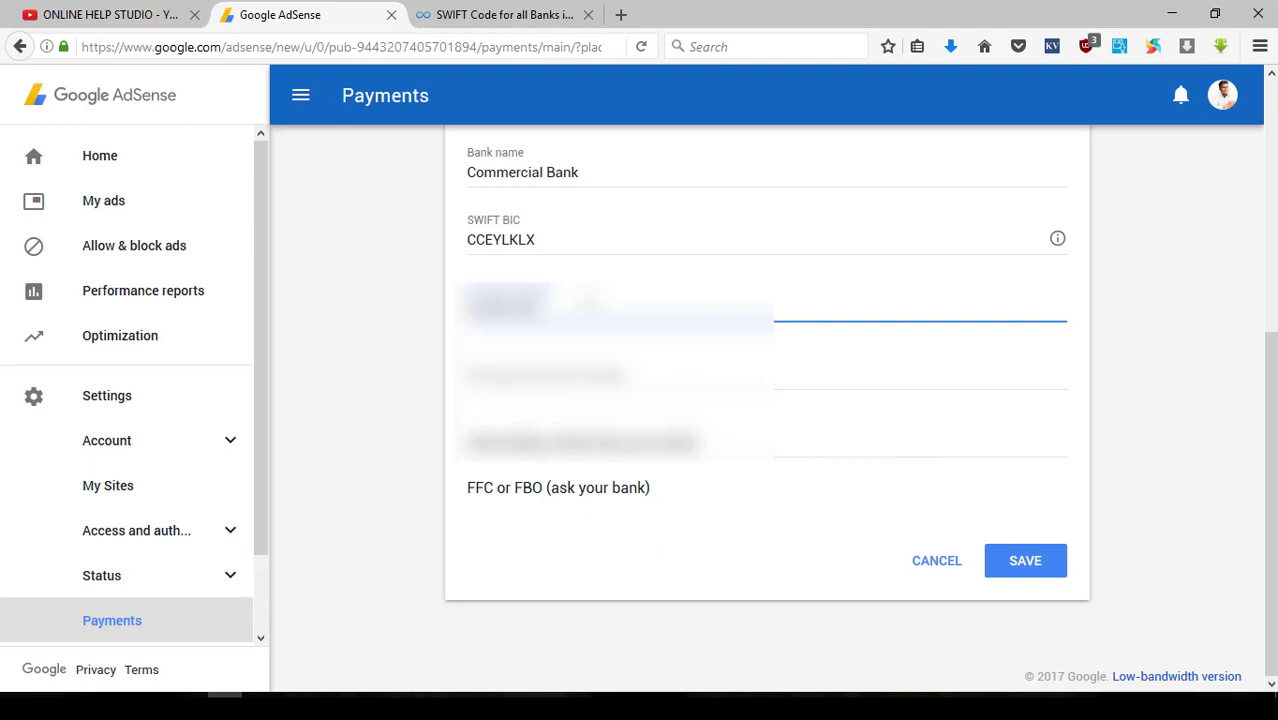
pyautogui.click(545, 372)
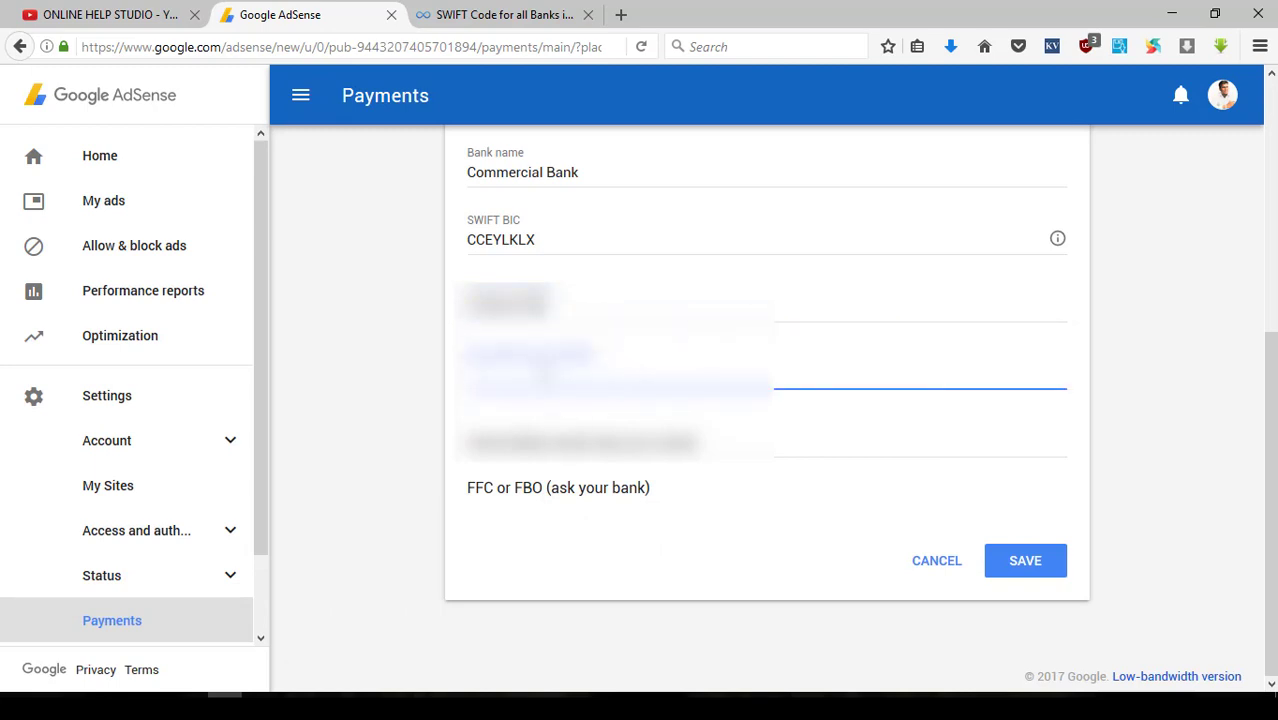
pyautogui.write('0000')
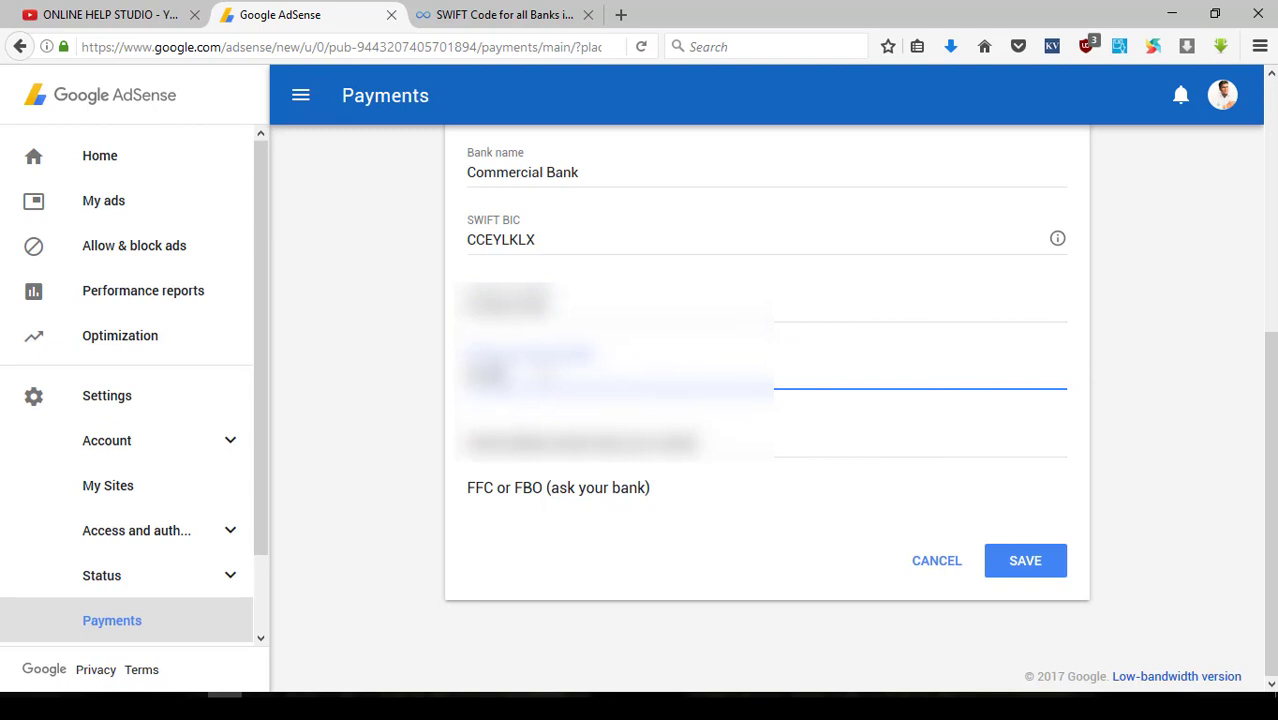
pyautogui.write('000')
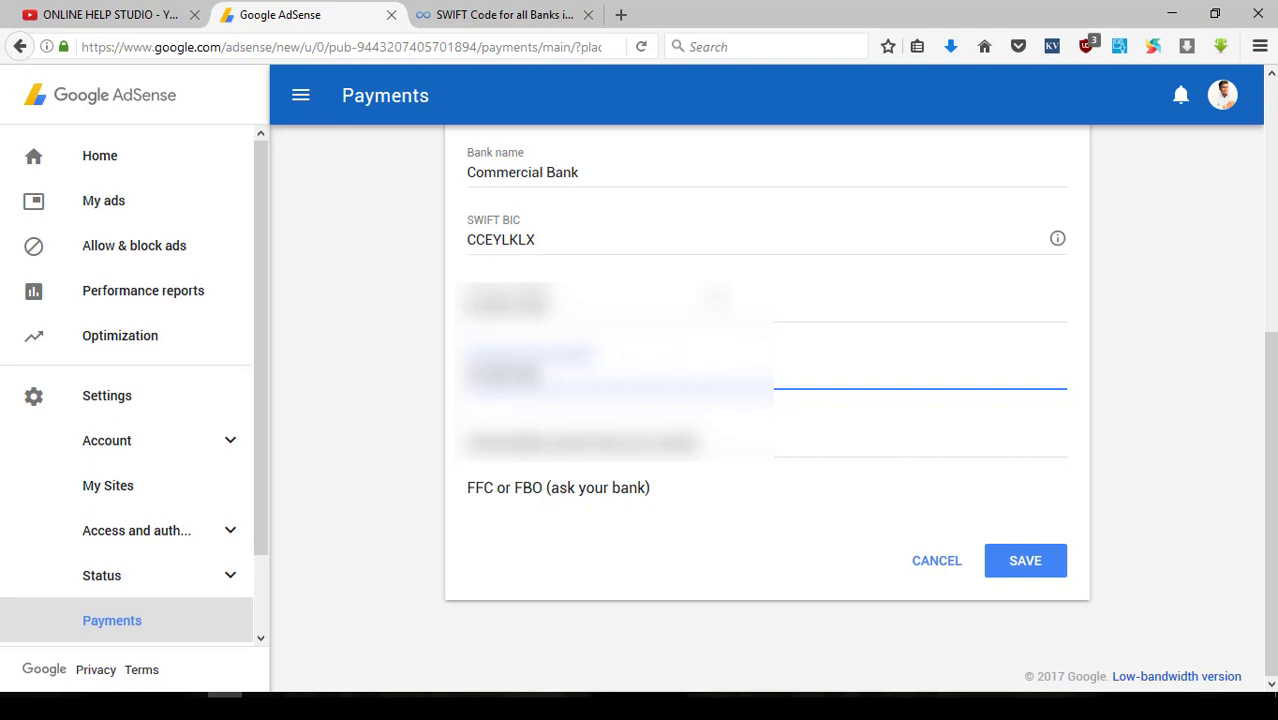
pyautogui.click(700, 305)
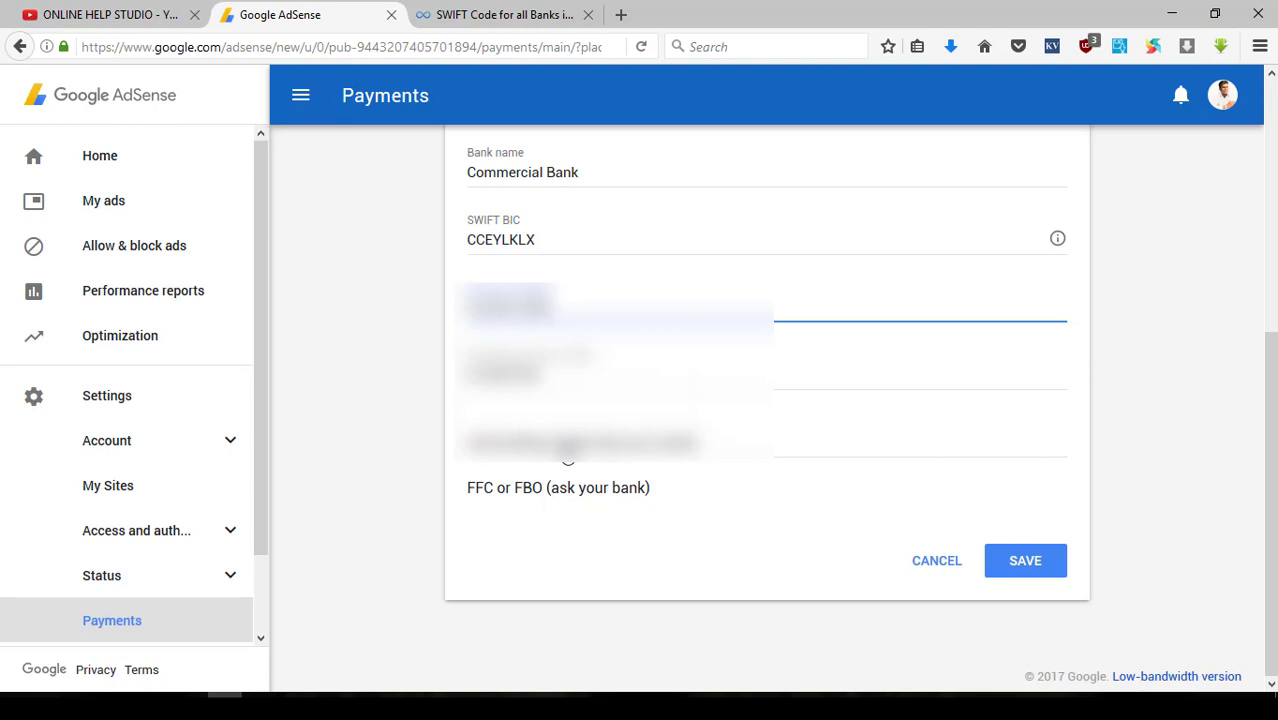
# - Save the wire transfer details and go to the payment methods list under How you get paid
pyautogui.click(1010, 566)
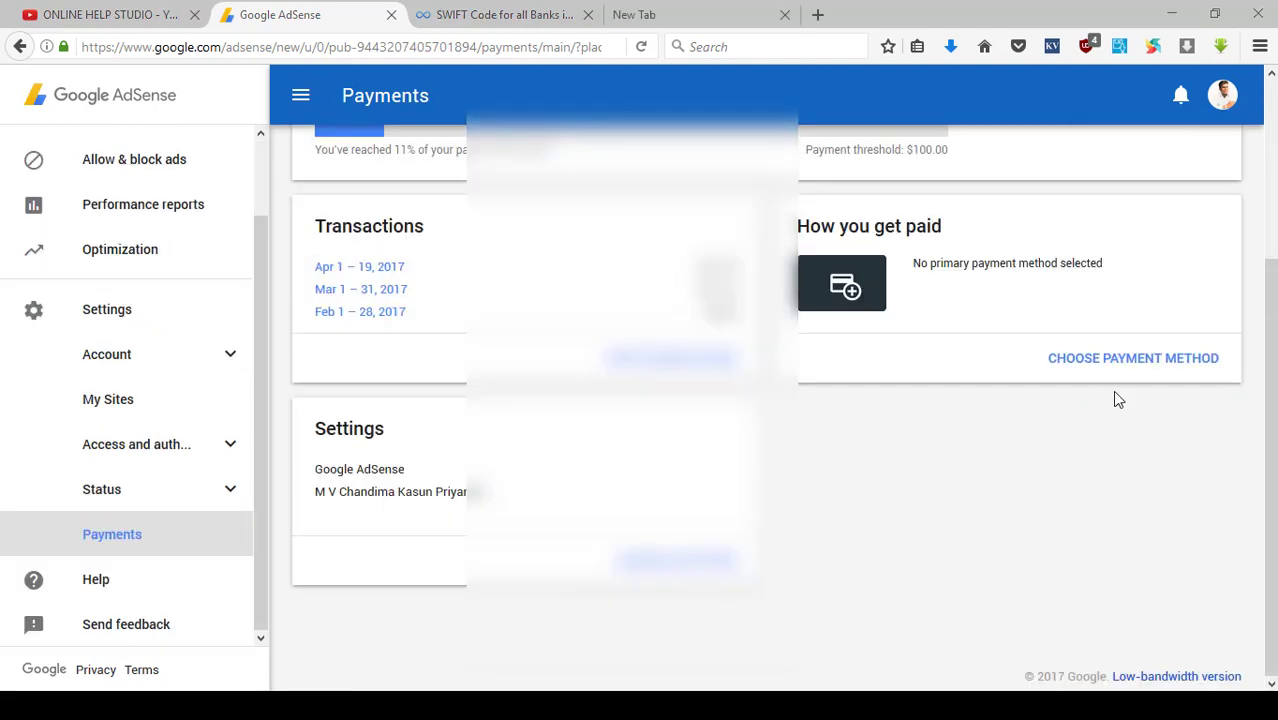
pyautogui.click(1116, 367)
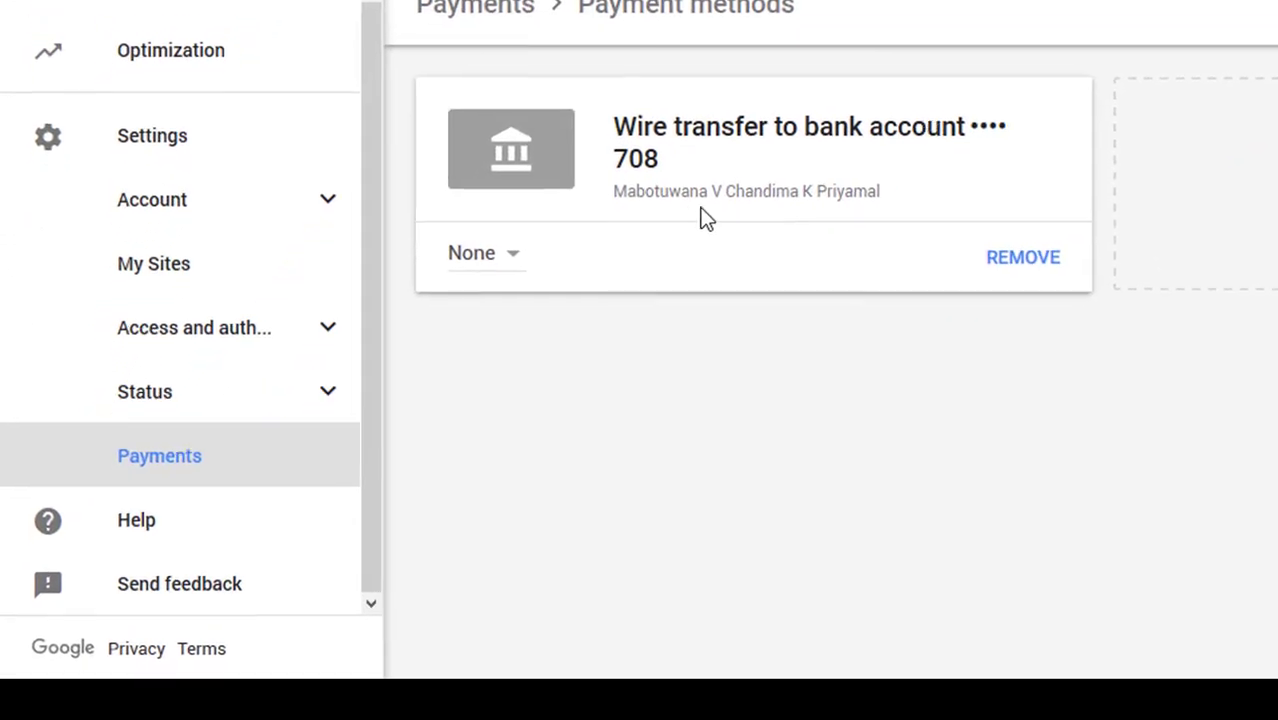
# - Change the wire transfer account's setting from None to Primary
pyautogui.click(511, 247)
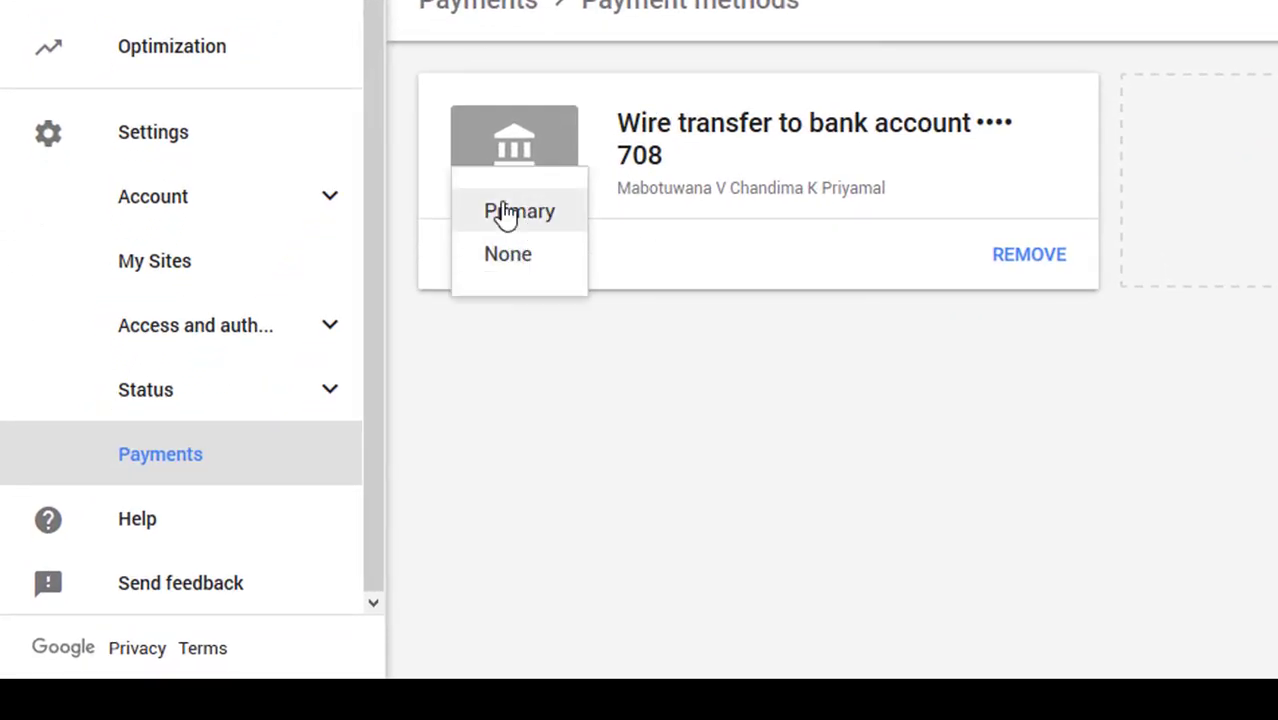
pyautogui.click(505, 213)
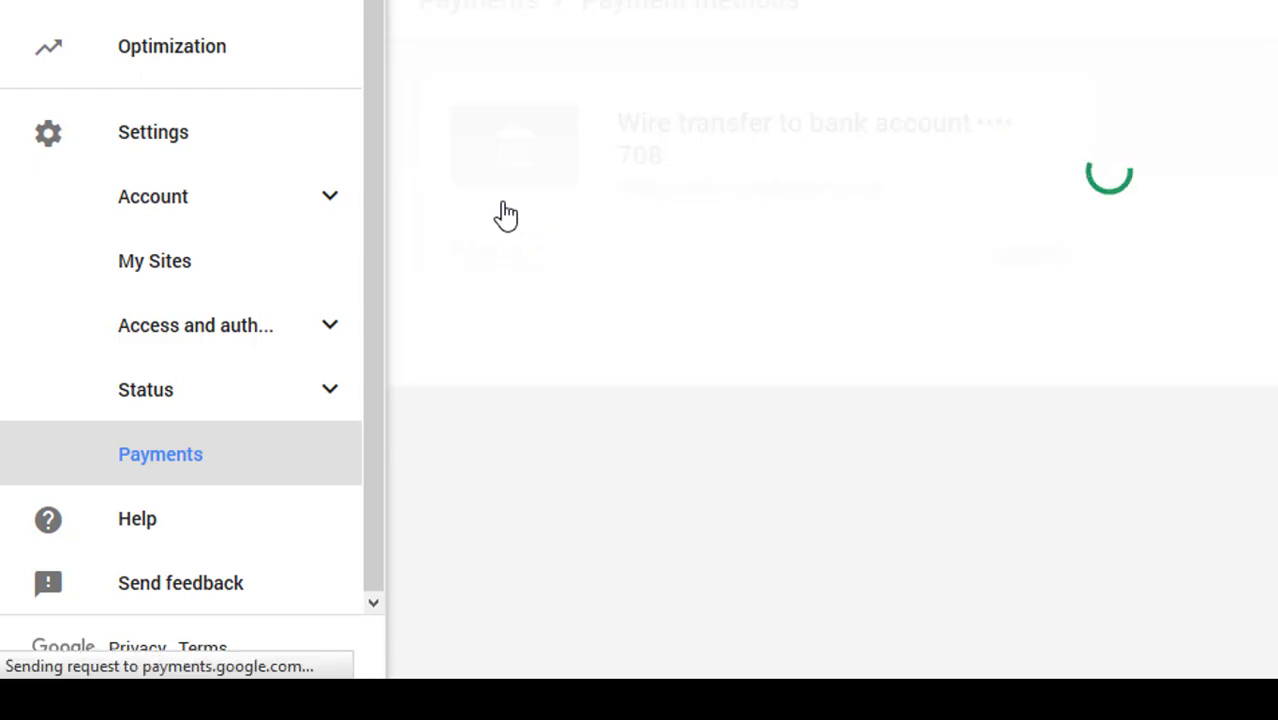